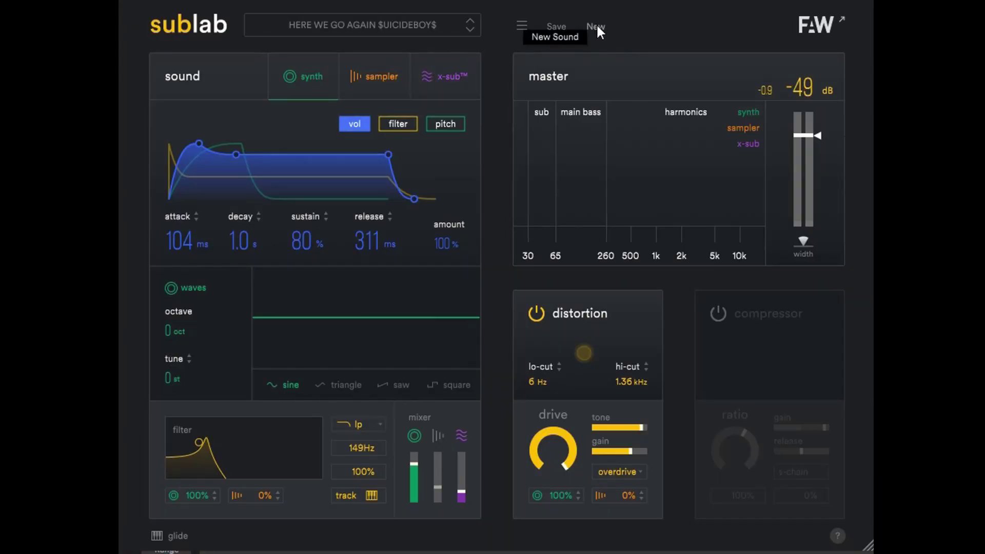
Step: Create a new sound and shape its volume envelope with an attack of about 47 ms and a sustain of about 63%
{"action": "left_click", "coordinate": [597, 28]}
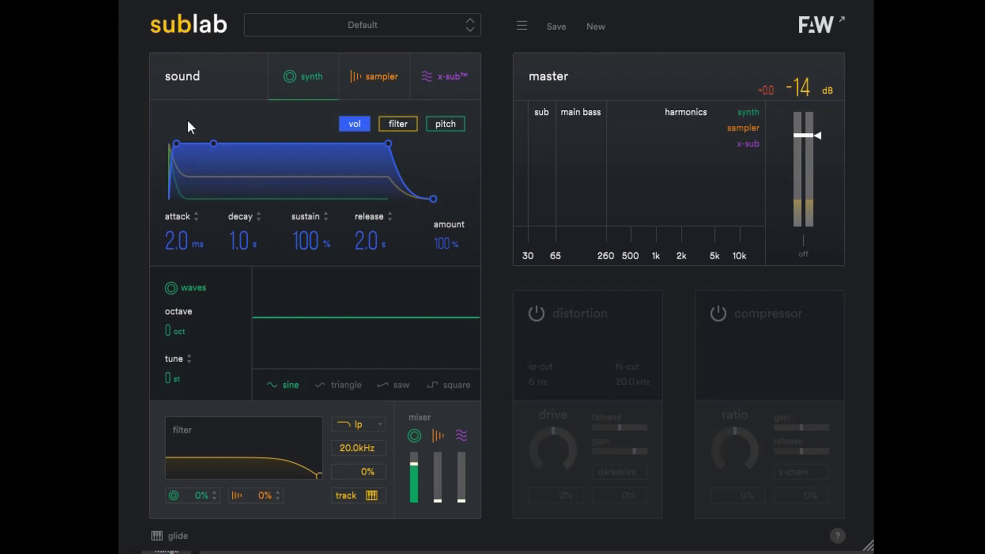
{"action": "left_click_drag", "start_coordinate": [180, 144], "coordinate": [226, 144]}
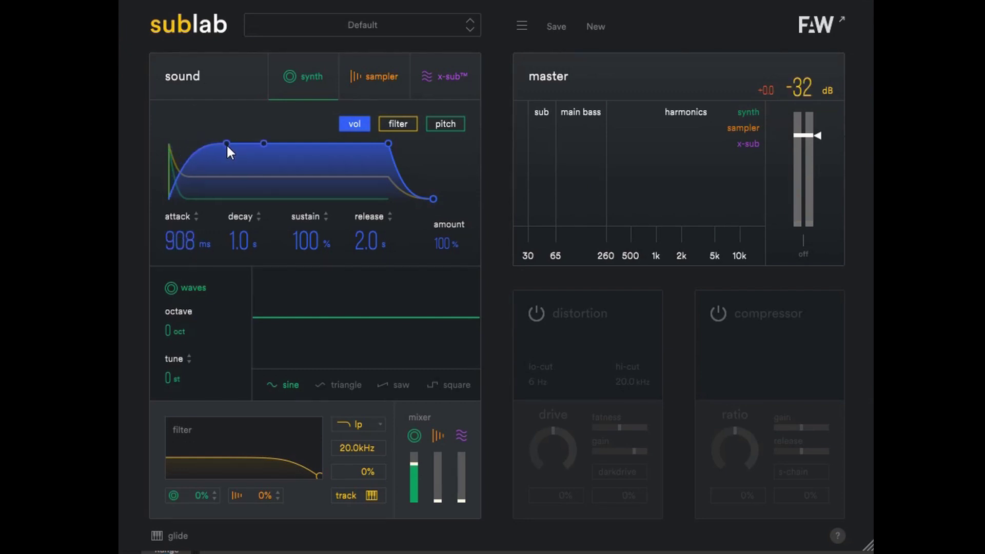
{"action": "left_click_drag", "start_coordinate": [390, 143], "coordinate": [377, 165]}
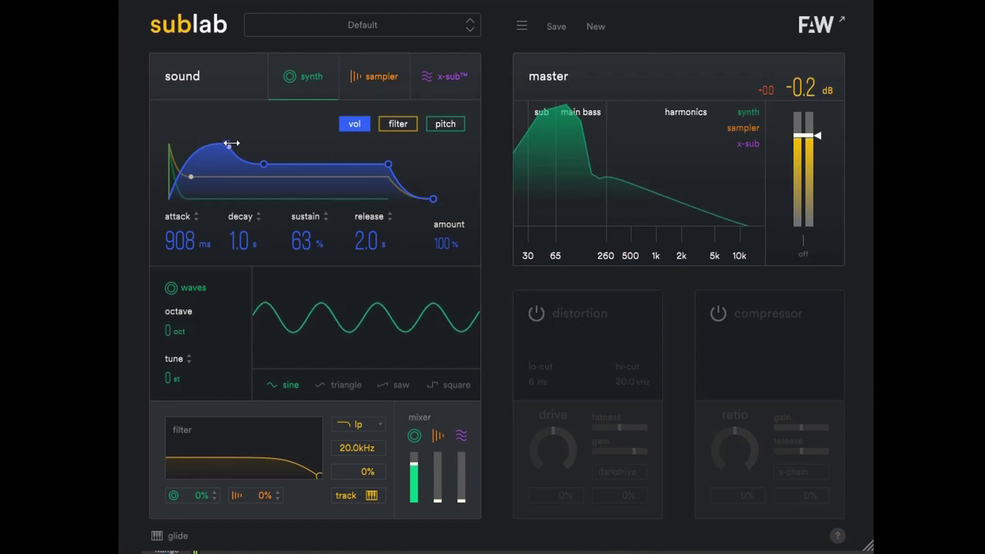
{"action": "left_click_drag", "start_coordinate": [231, 144], "coordinate": [192, 143]}
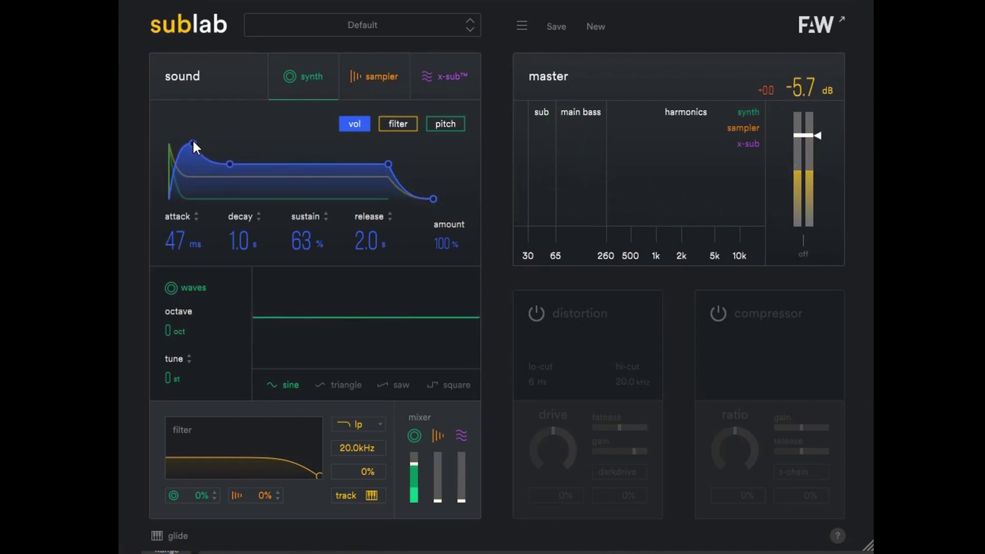
Step: Set the pitch envelope's attack to 23 ms and the synth's low-pass filter to 100 Hz cutoff with 80% resonance
{"action": "left_click", "coordinate": [452, 130]}
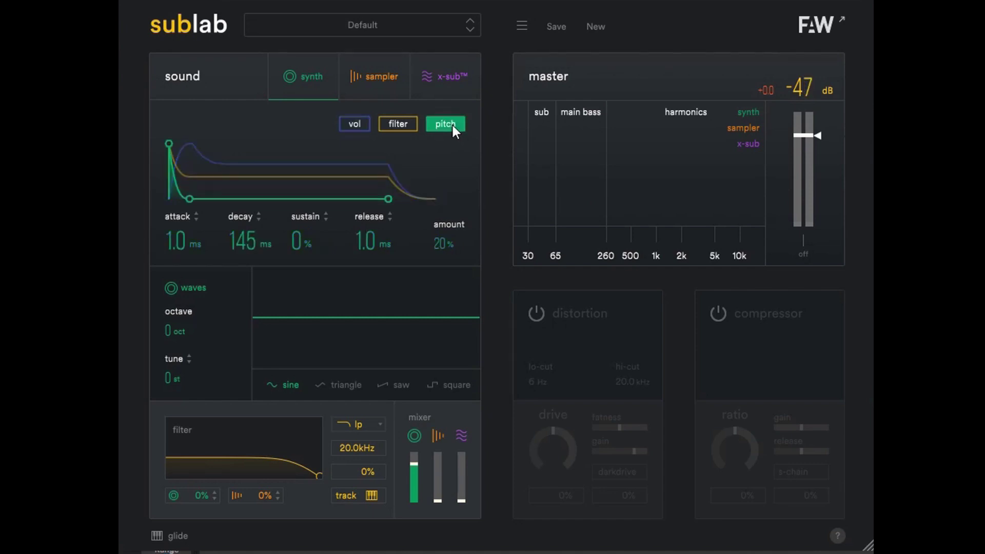
{"action": "left_click_drag", "start_coordinate": [176, 149], "coordinate": [188, 150]}
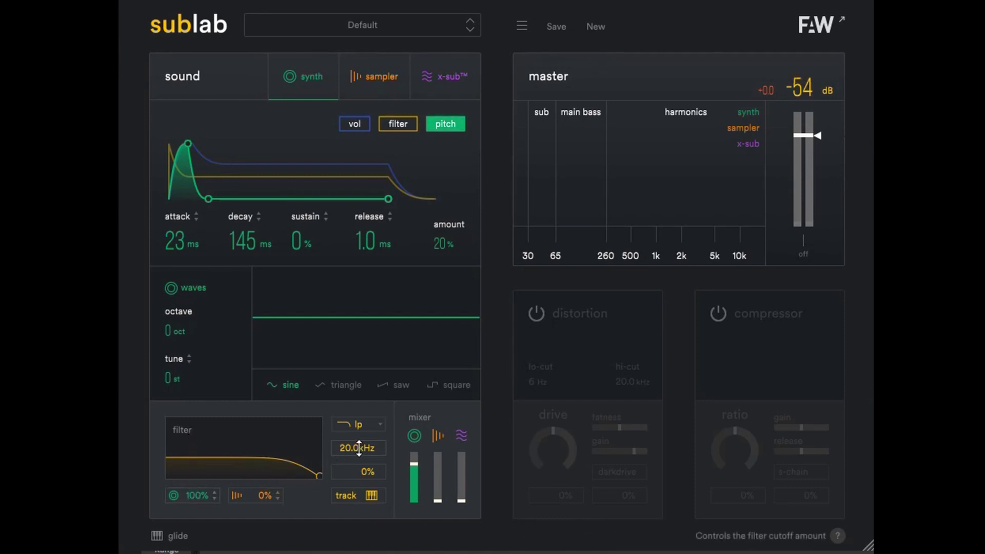
{"action": "left_click_drag", "start_coordinate": [358, 454], "coordinate": [355, 481]}
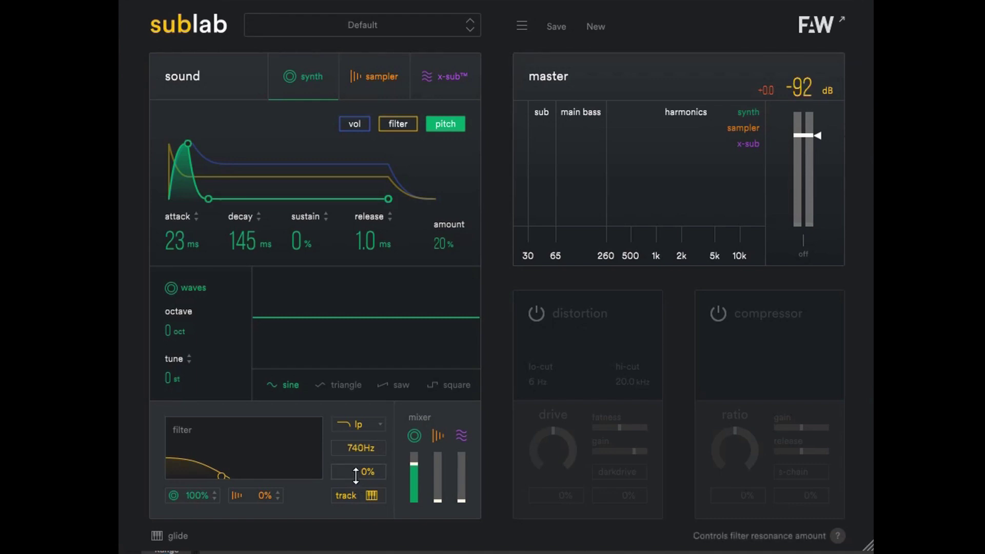
{"action": "left_click_drag", "start_coordinate": [356, 474], "coordinate": [355, 452]}
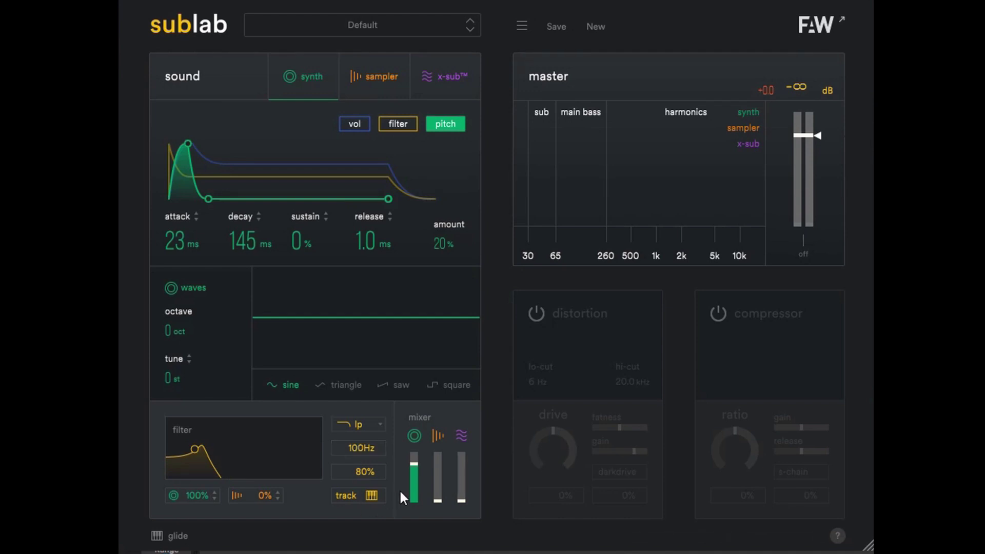
Step: Raise the x-sub level in the mixer to roughly a third, check the x-sub settings, and return to the synth settings
{"action": "left_click_drag", "start_coordinate": [459, 501], "coordinate": [457, 479]}
{"action": "left_click", "coordinate": [445, 95]}
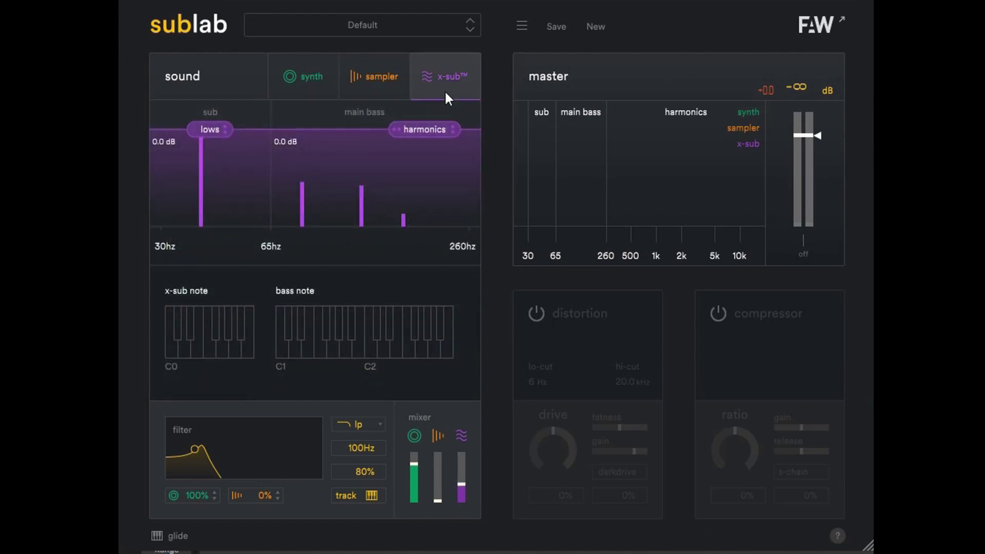
{"action": "left_click", "coordinate": [306, 87]}
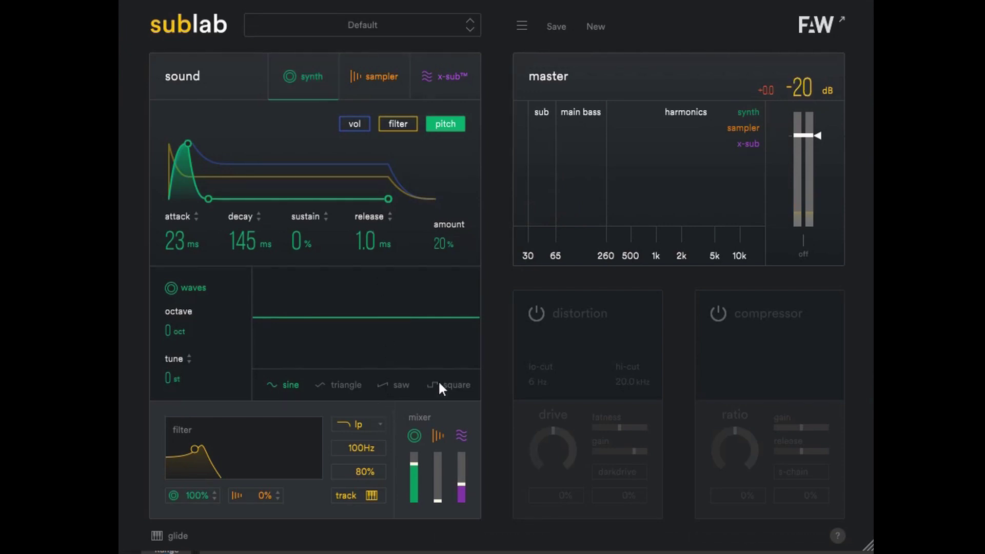
Step: Enable distortion in overdrive mode, with the tone raised close to maximum, full drive, and the synth amount at 100%
{"action": "left_click", "coordinate": [534, 313]}
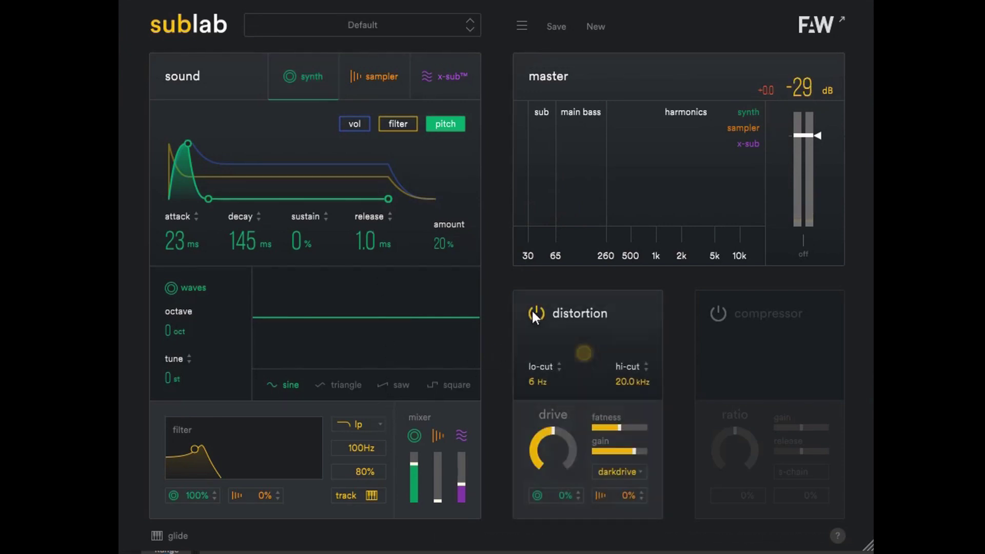
{"action": "left_click", "coordinate": [640, 471]}
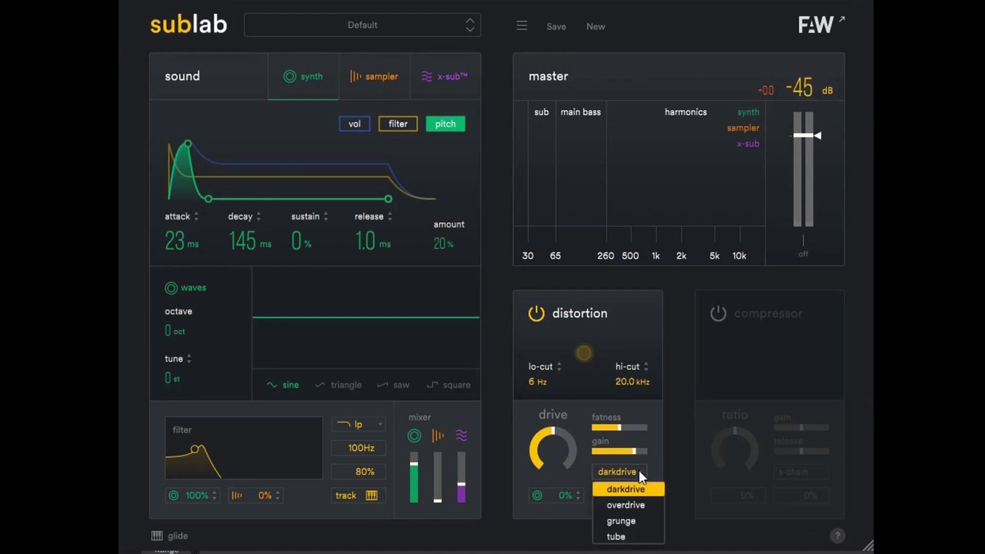
{"action": "left_click", "coordinate": [634, 508]}
{"action": "left_click_drag", "start_coordinate": [621, 428], "coordinate": [642, 426]}
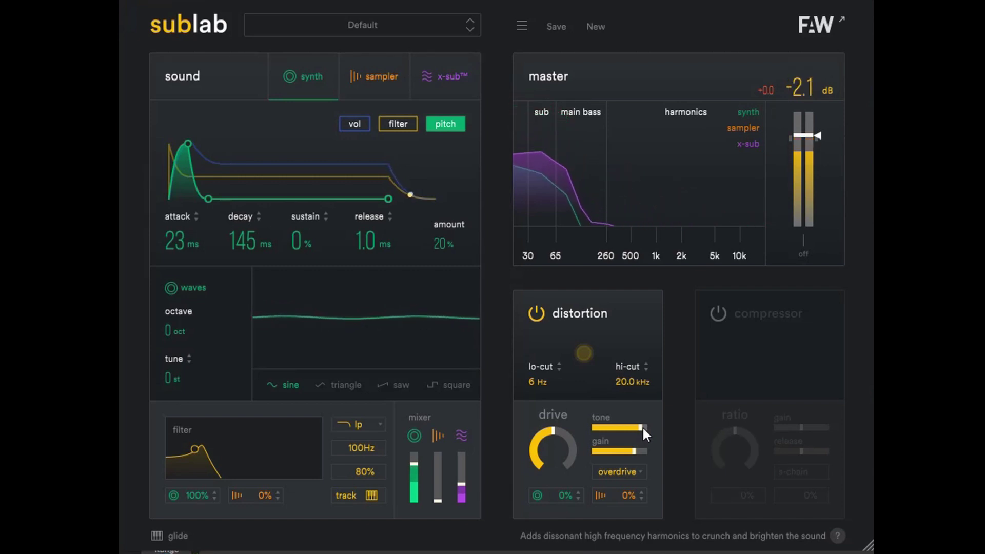
{"action": "left_click_drag", "start_coordinate": [555, 430], "coordinate": [553, 333]}
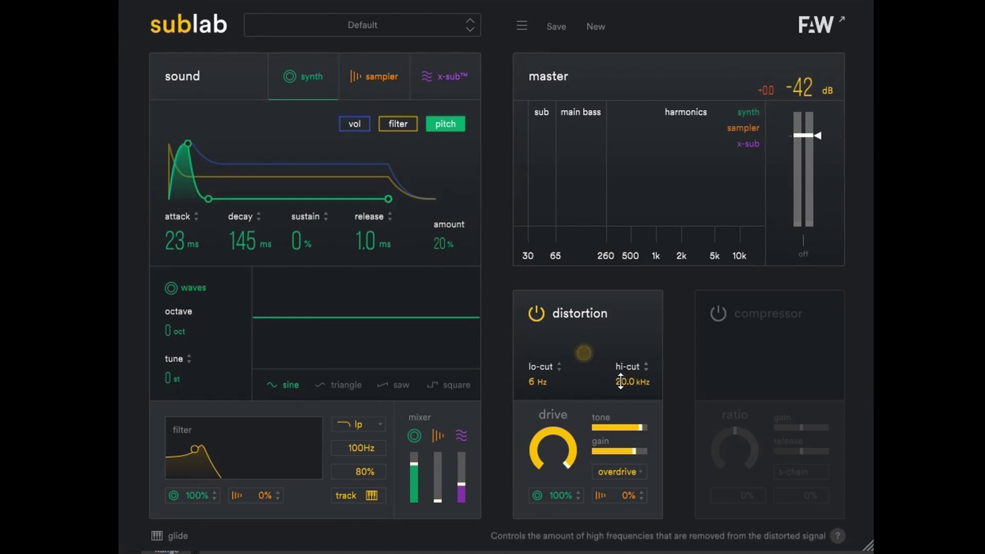
Step: Lower the distortion's hi-cut to 1.43 kHz and turn on stereo width for the master output
{"action": "left_click_drag", "start_coordinate": [620, 383], "coordinate": [625, 422]}
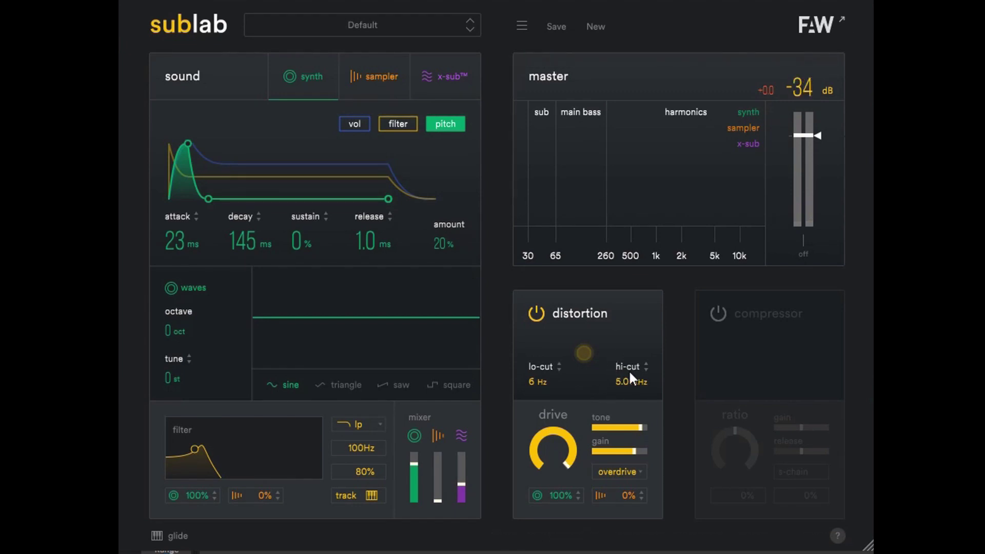
{"action": "left_click_drag", "start_coordinate": [631, 378], "coordinate": [624, 386]}
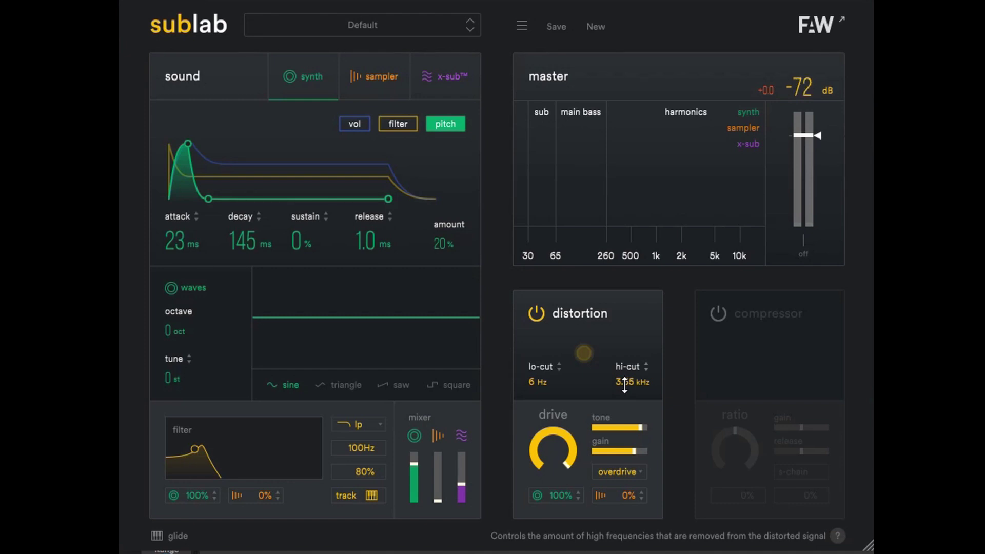
{"action": "left_click_drag", "start_coordinate": [624, 387], "coordinate": [629, 403]}
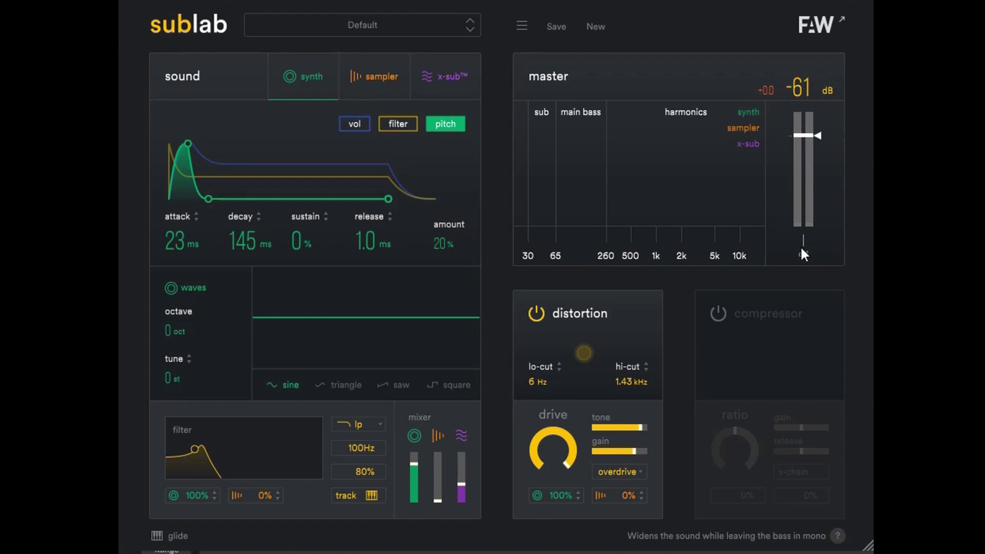
{"action": "left_click_drag", "start_coordinate": [802, 252], "coordinate": [809, 313]}
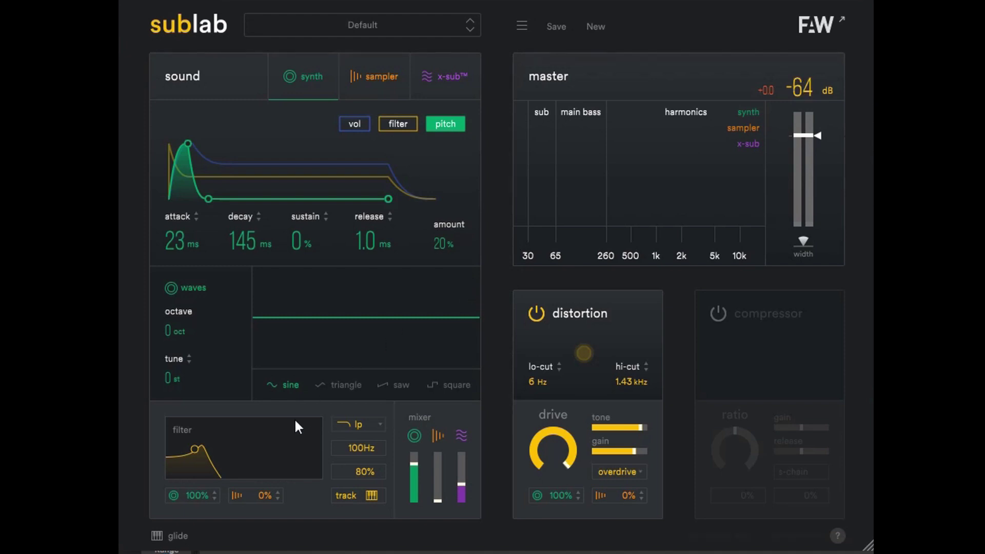
Step: Set the glide time to 1/4 and the glide curve to 0%, leaving legato on
{"action": "left_click", "coordinate": [174, 538]}
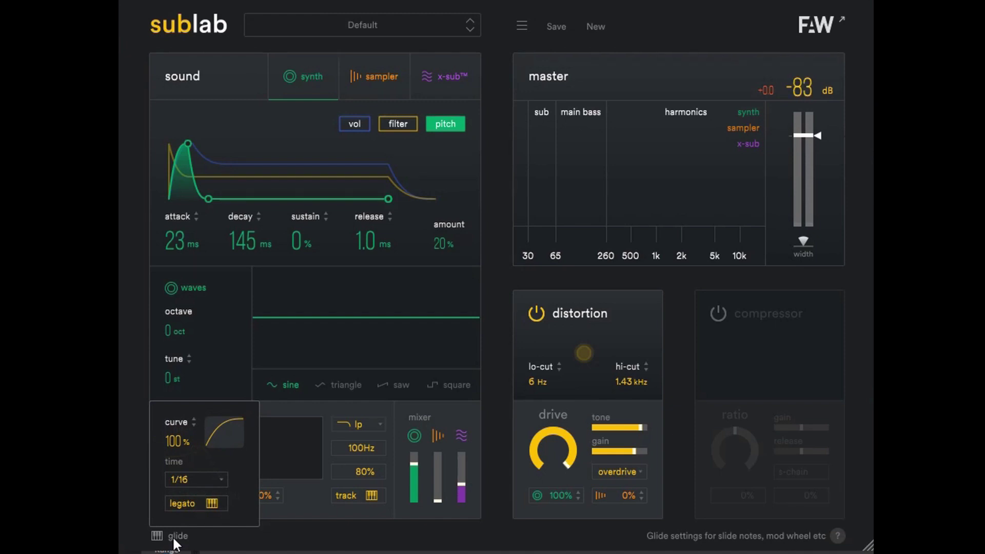
{"action": "left_click", "coordinate": [214, 476]}
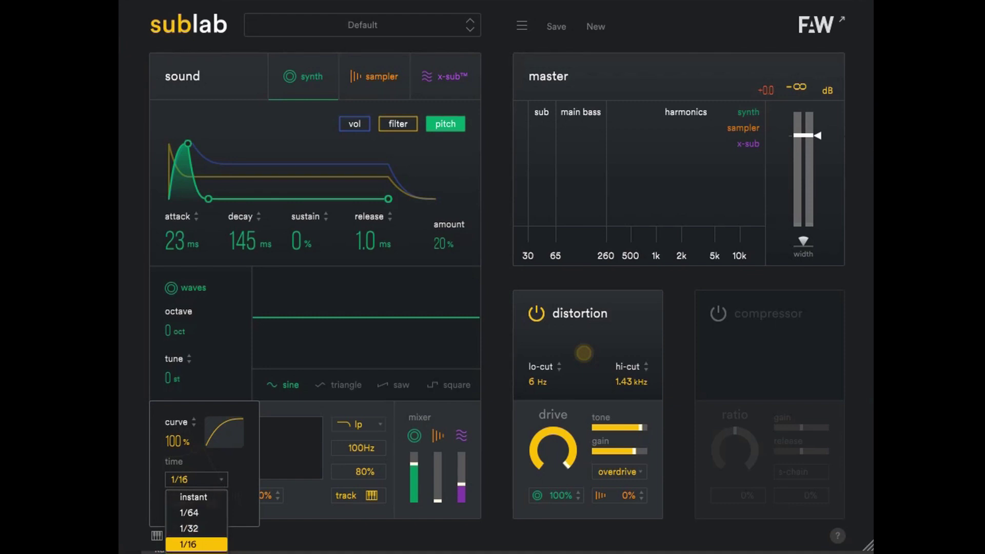
{"action": "key", "text": "Down"}
{"action": "key", "text": "Down"}
{"action": "key", "text": "Return"}
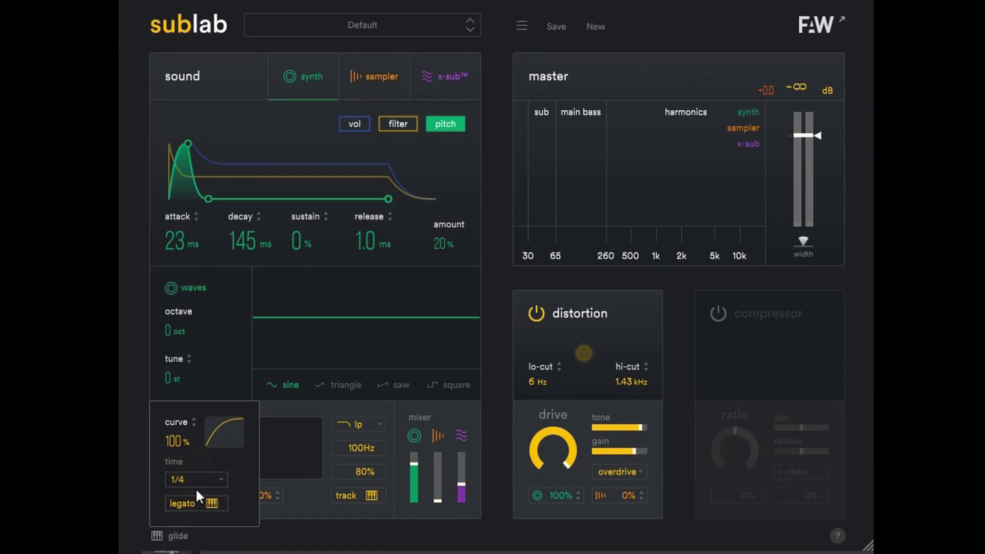
{"action": "left_click_drag", "start_coordinate": [174, 440], "coordinate": [180, 547]}
{"action": "left_click", "coordinate": [584, 353]}
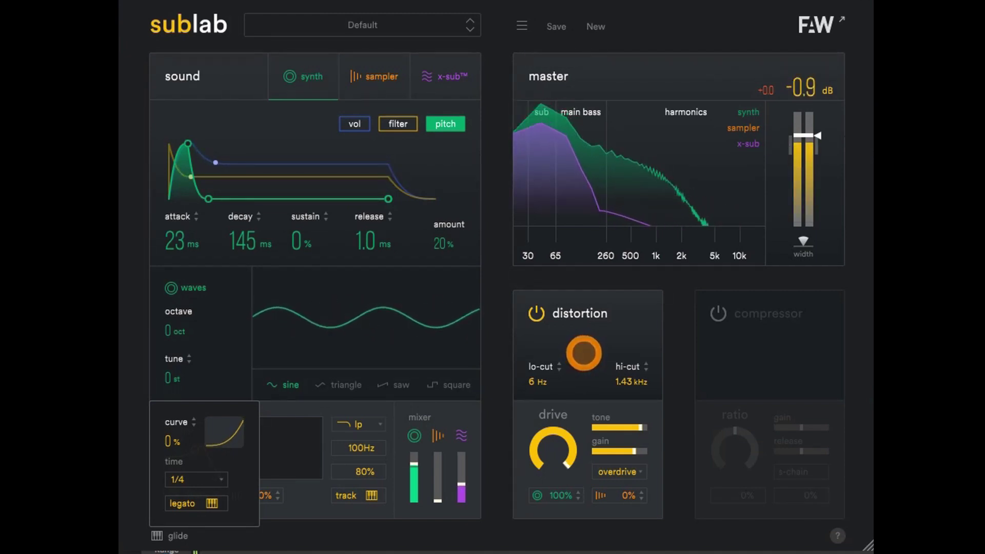
{"action": "left_click", "coordinate": [313, 412]}
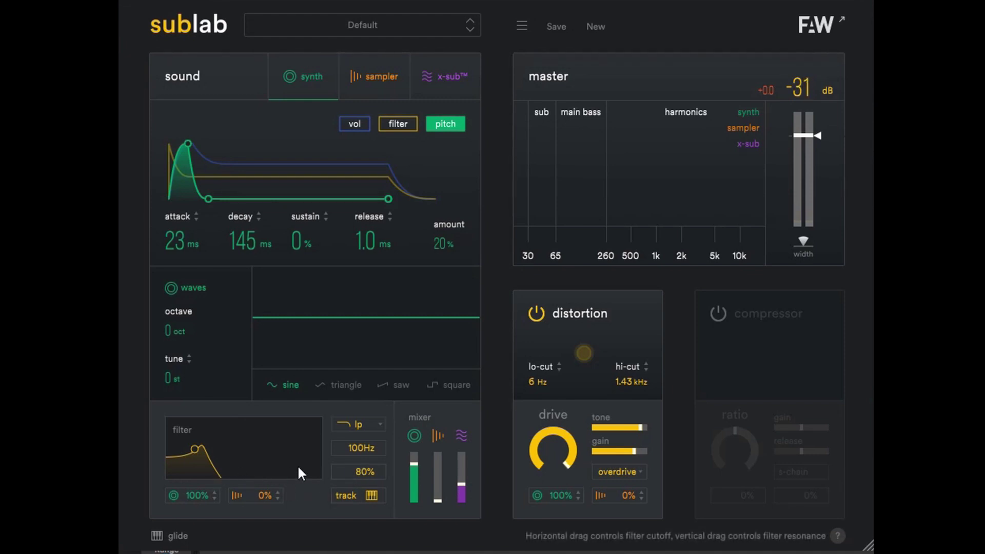
Step: Adjust the distortion's lo-cut and fine-tune it down to about 40 Hz
{"action": "left_click_drag", "start_coordinate": [535, 378], "coordinate": [532, 343]}
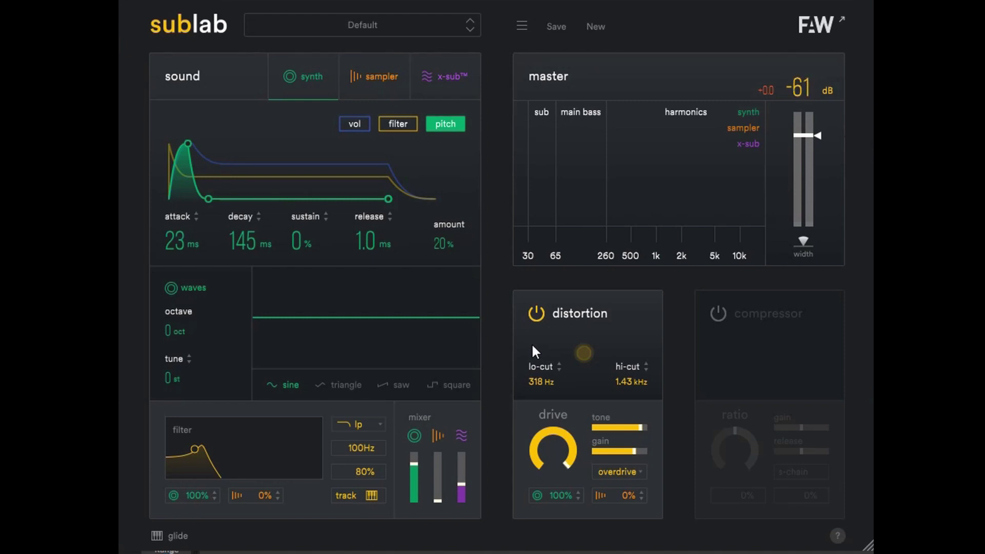
{"action": "left_click_drag", "start_coordinate": [533, 379], "coordinate": [534, 386]}
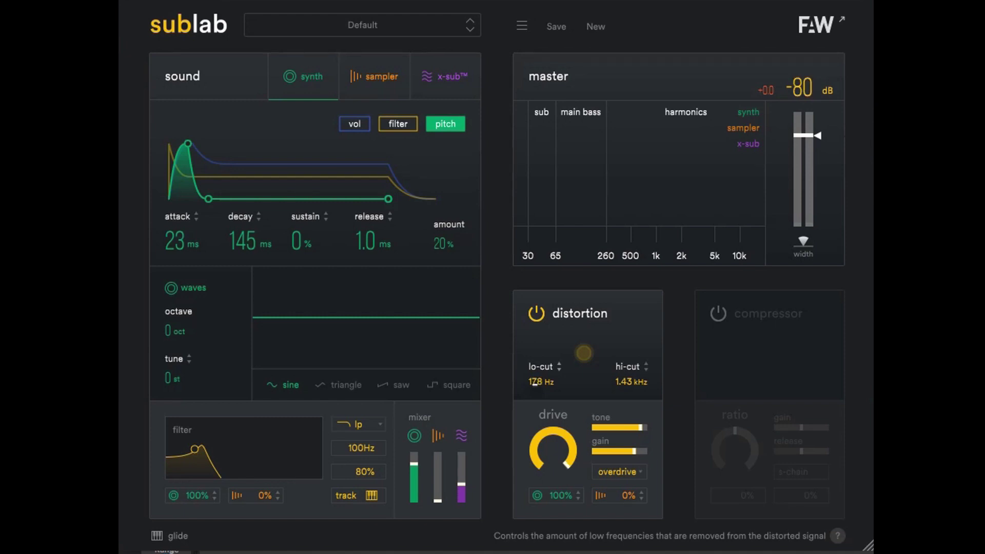
{"action": "left_click_drag", "start_coordinate": [535, 382], "coordinate": [535, 381]}
{"action": "left_click_drag", "start_coordinate": [536, 384], "coordinate": [538, 397]}
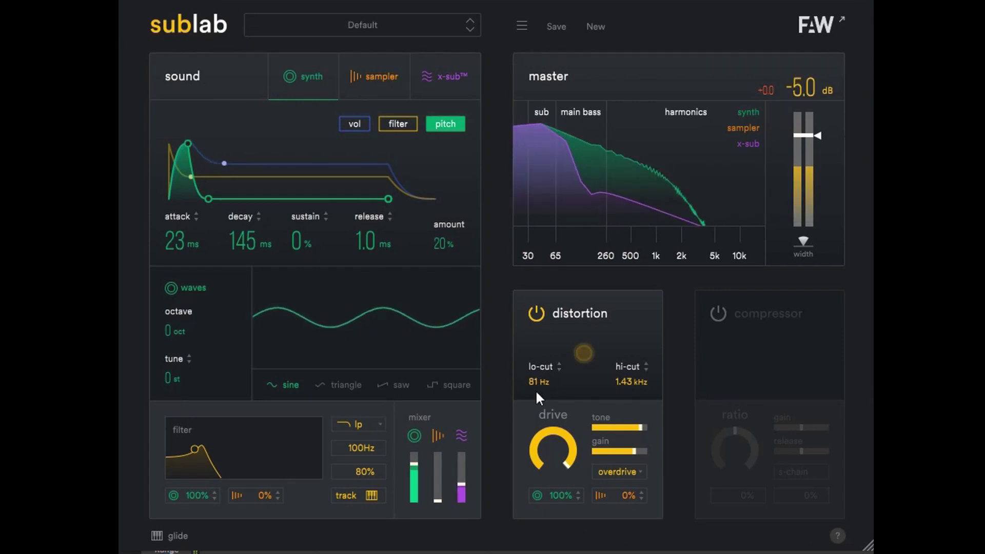
{"action": "left_click_drag", "start_coordinate": [536, 392], "coordinate": [536, 406]}
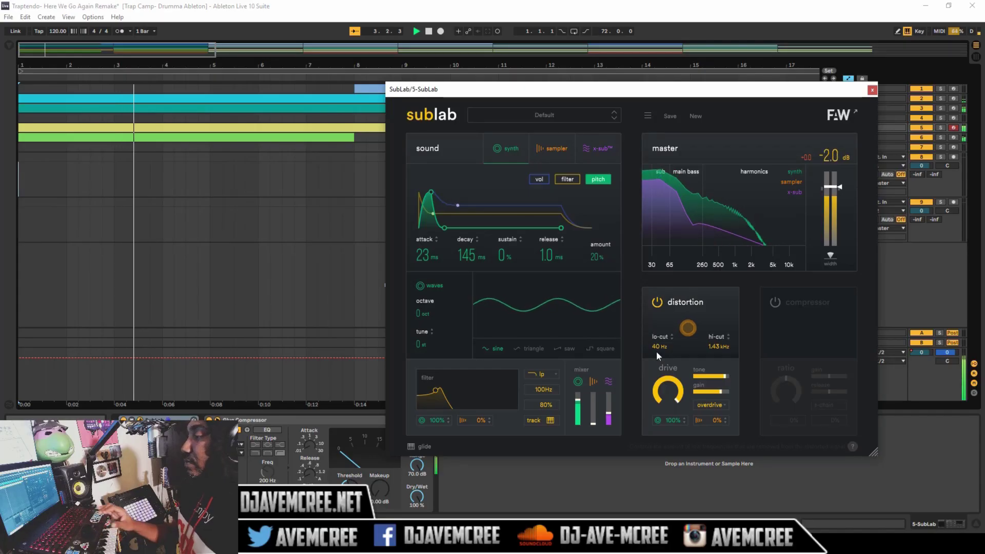
{"action": "left_click_drag", "start_coordinate": [656, 352], "coordinate": [657, 360]}
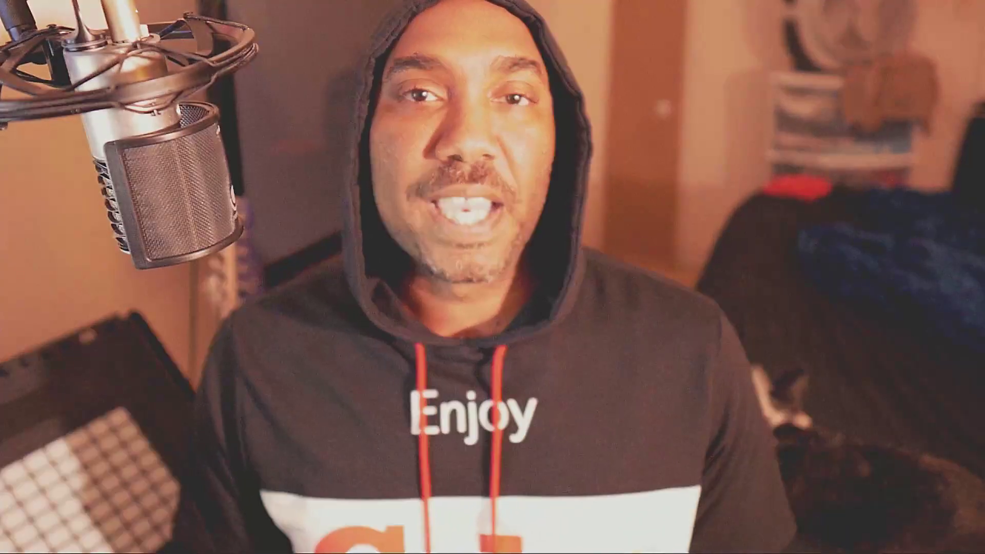